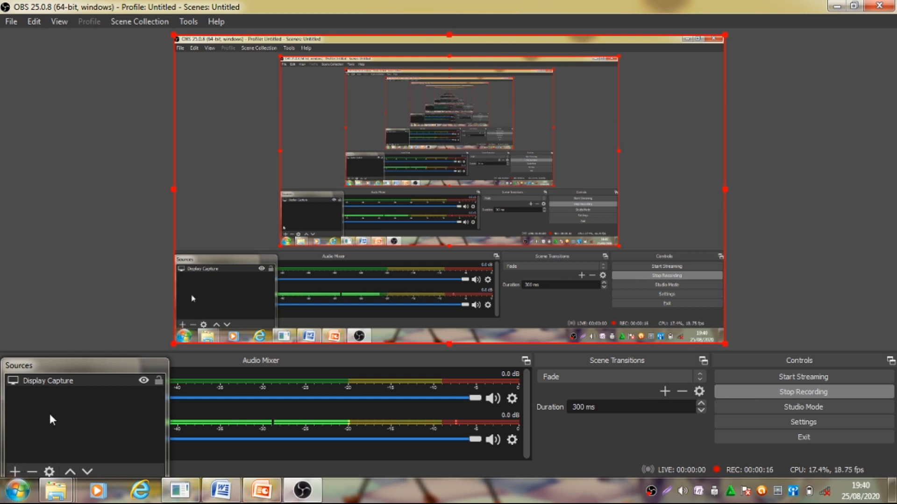
Bring up the BAHAN PELATIHAN folder window and launch the ANALISIS tap application from it.
{"action": "left_click", "coordinate": [58, 497]}
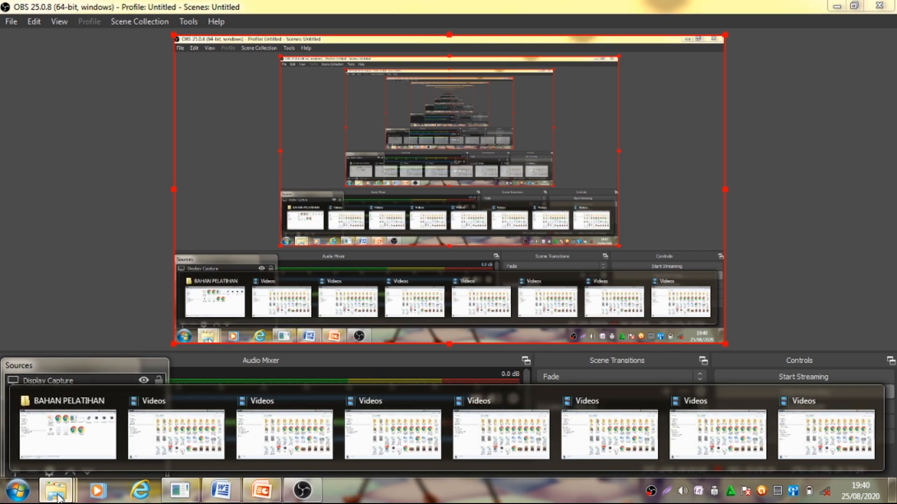
{"action": "left_click", "coordinate": [69, 444]}
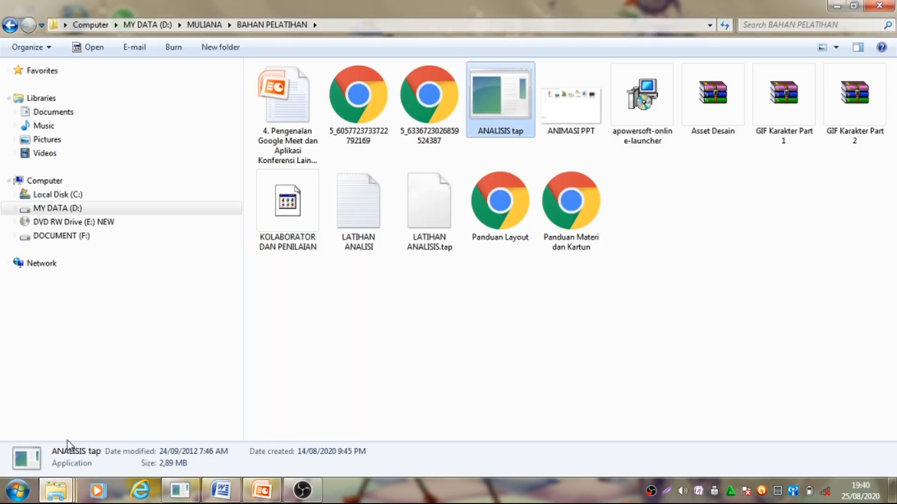
{"action": "double_click", "coordinate": [492, 97]}
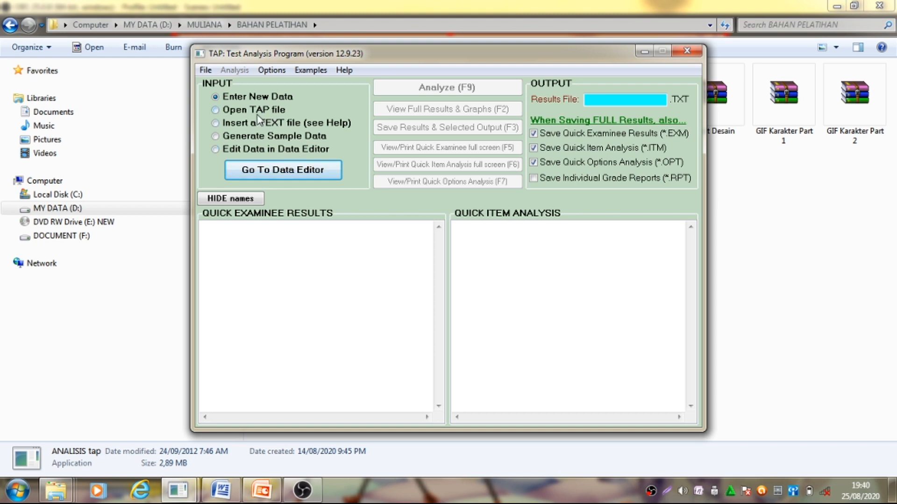
{"action": "left_click", "coordinate": [269, 173]}
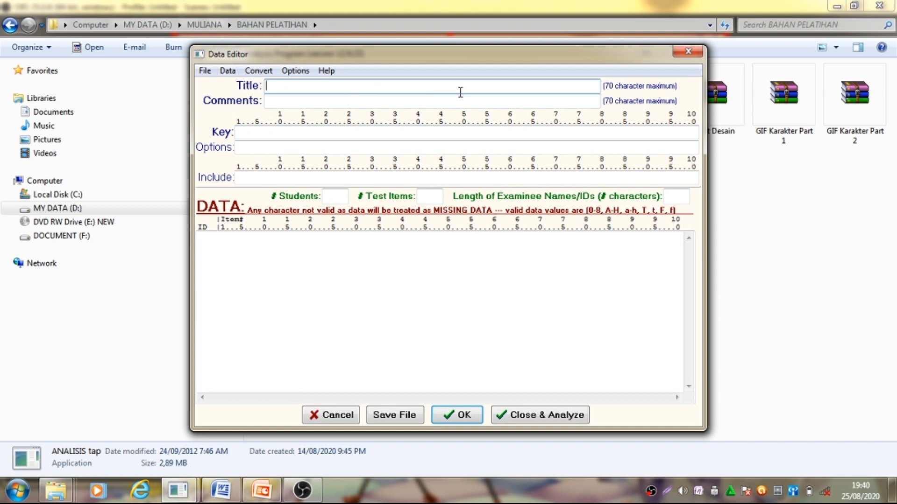
{"action": "right_click", "coordinate": [442, 84]}
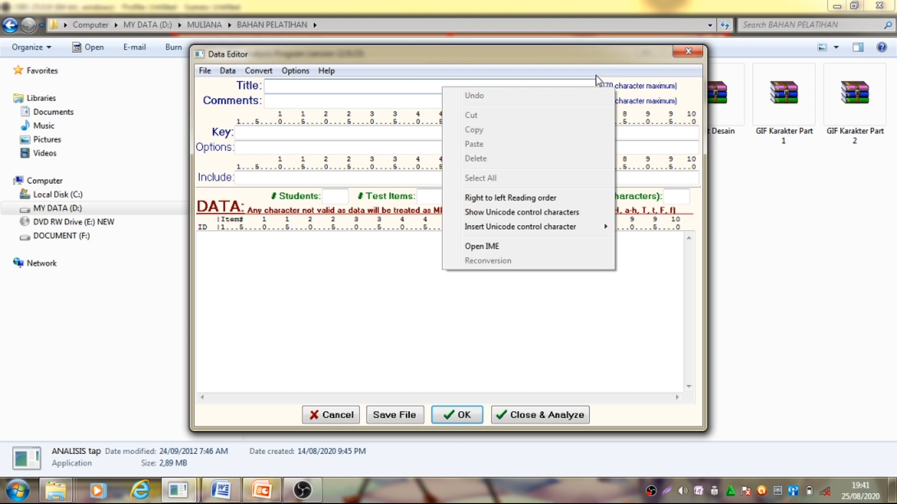
{"action": "left_click", "coordinate": [685, 54]}
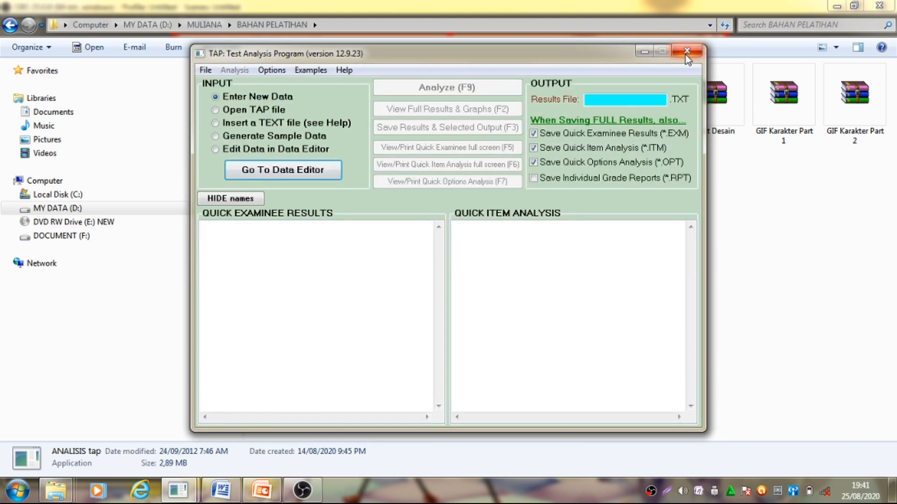
Create a new data file and enter JUDUL TES as its title.
{"action": "left_click", "coordinate": [206, 70]}
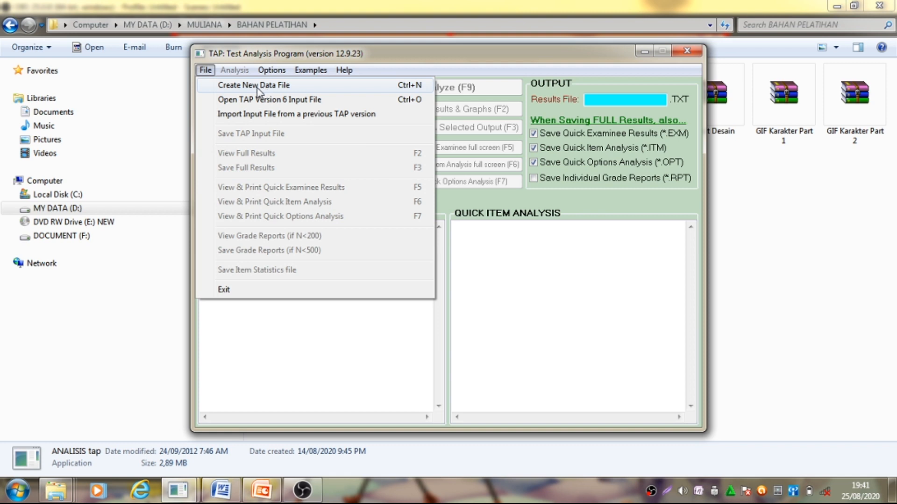
{"action": "left_click", "coordinate": [306, 90]}
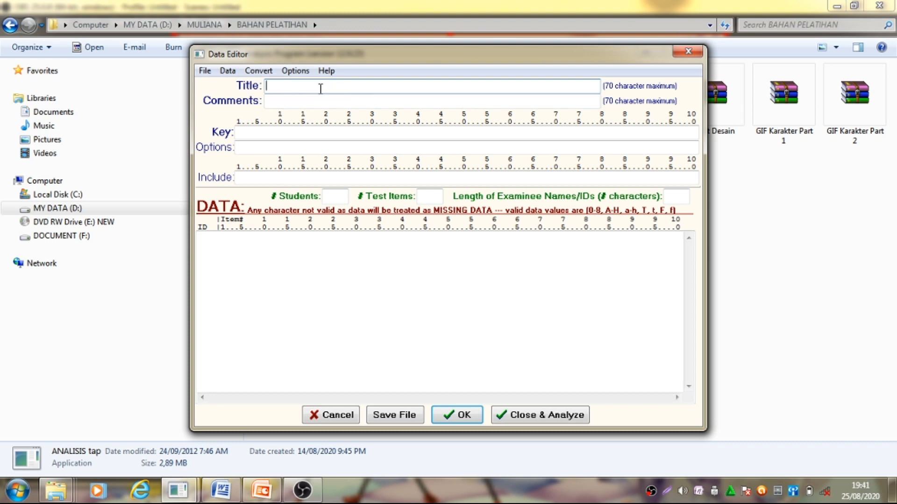
{"action": "left_click", "coordinate": [402, 92]}
{"action": "left_click", "coordinate": [278, 103]}
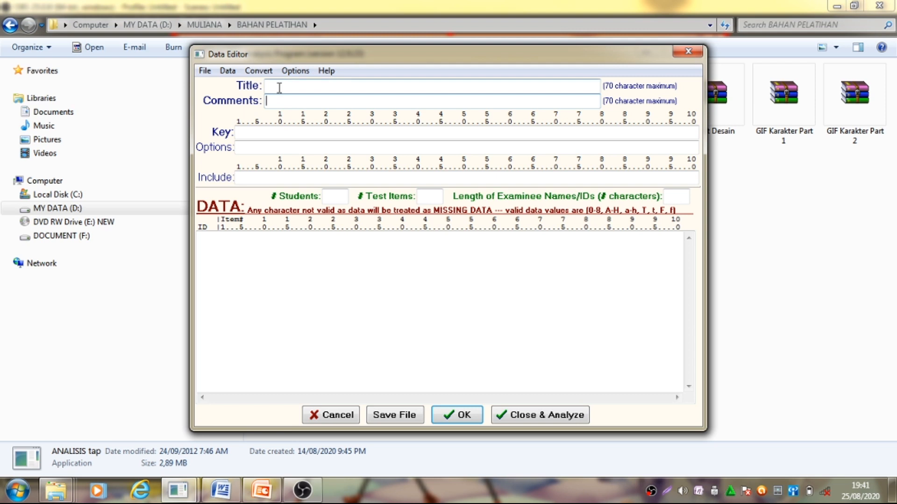
{"action": "left_click", "coordinate": [279, 87]}
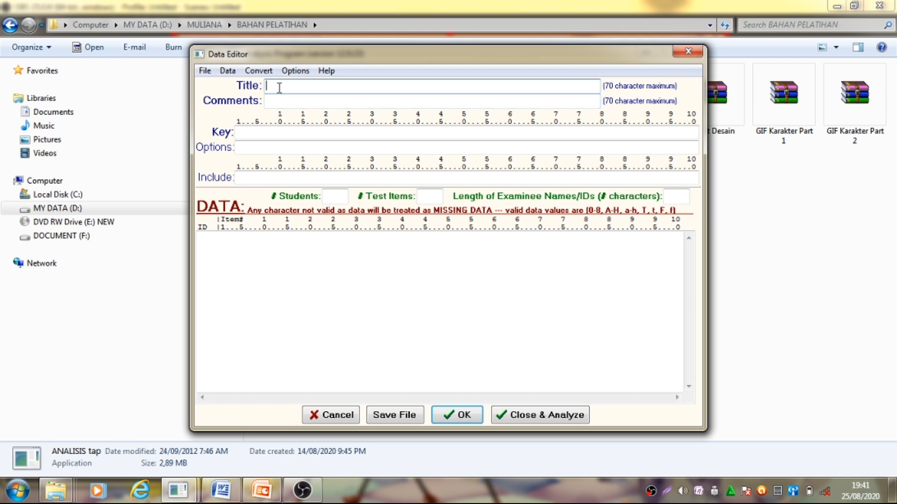
{"action": "type", "text": "JUDUL TES"}
Enter the comment KELAS 9 SEMESTER GANJIL THN PELAJARAN 2020/2021 for the test.
{"action": "left_click", "coordinate": [273, 102]}
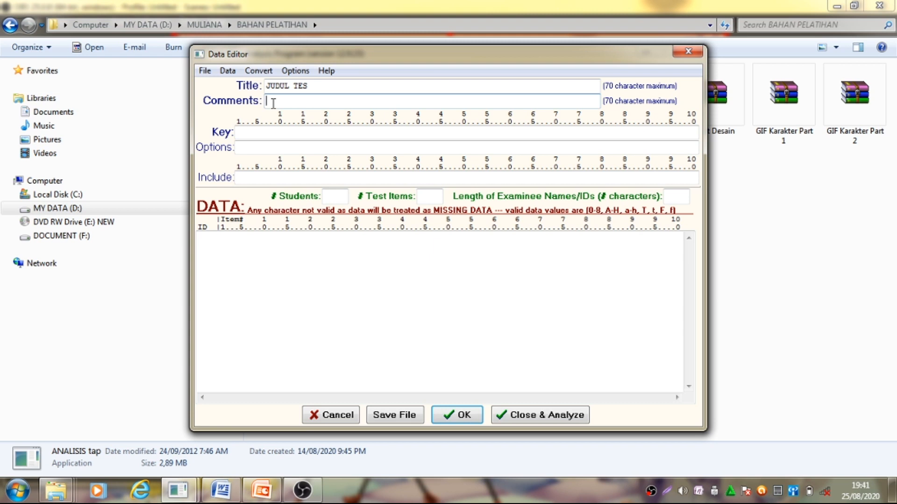
{"action": "type", "text": "KELAS 9 SEMESTER"}
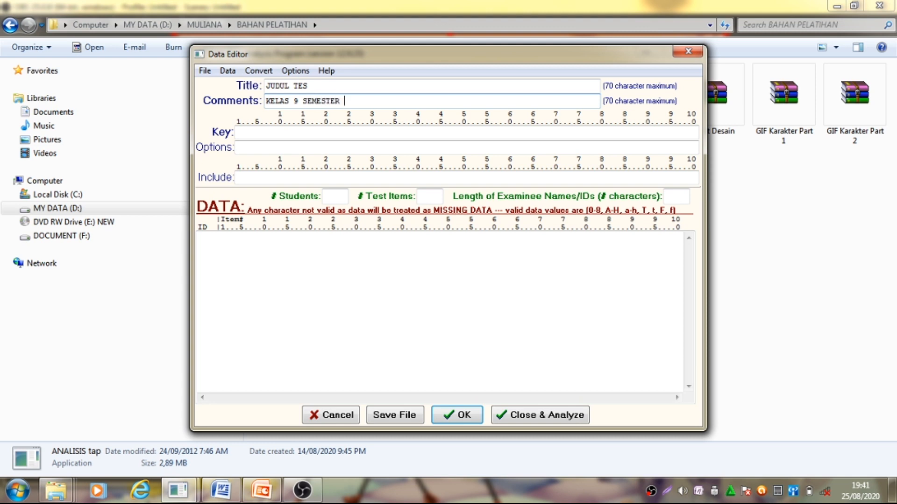
{"action": "type", "text": " J"}
{"action": "key", "text": "BackSpace"}
{"action": "type", "text": "GANJIL THN PELAJA"}
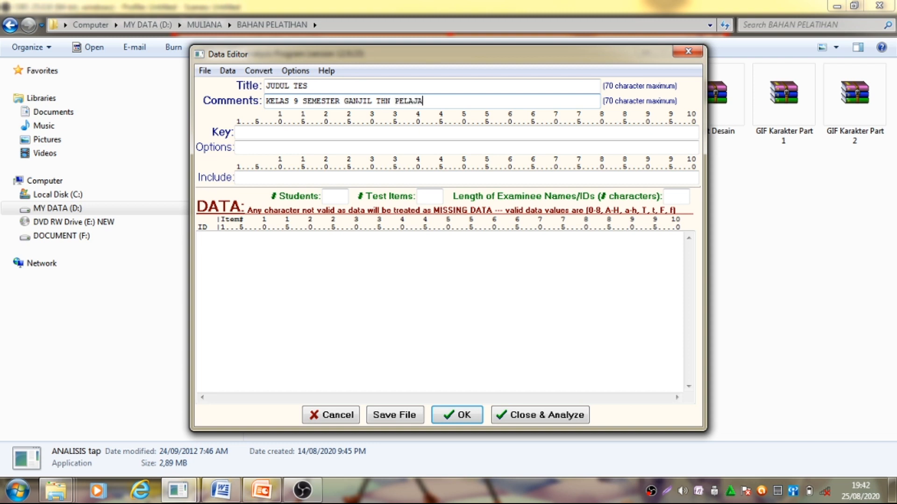
{"action": "type", "text": "RAN 2020/2021"}
Change the test title to TES PTS MATEMATKA.
{"action": "left_click", "coordinate": [310, 85]}
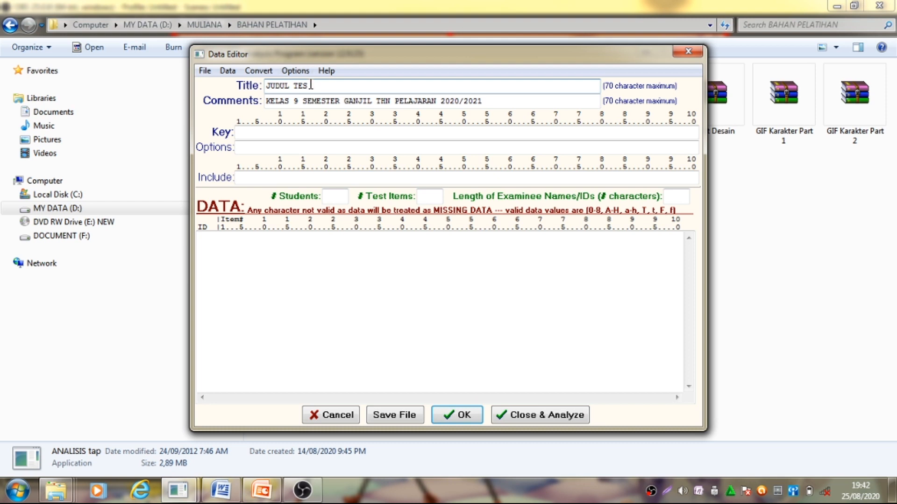
{"action": "left_click", "coordinate": [294, 87]}
{"action": "key", "text": "BackSpace"}
{"action": "key", "text": "BackSpace"}
{"action": "key", "text": "BackSpace"}
{"action": "key", "text": "BackSpace"}
{"action": "key", "text": "BackSpace"}
{"action": "key", "text": "BackSpace"}
{"action": "left_click", "coordinate": [295, 89]}
{"action": "type", "text": "MATEMATKA"}
{"action": "left_click", "coordinate": [282, 85]}
{"action": "type", "text": "PTS"}
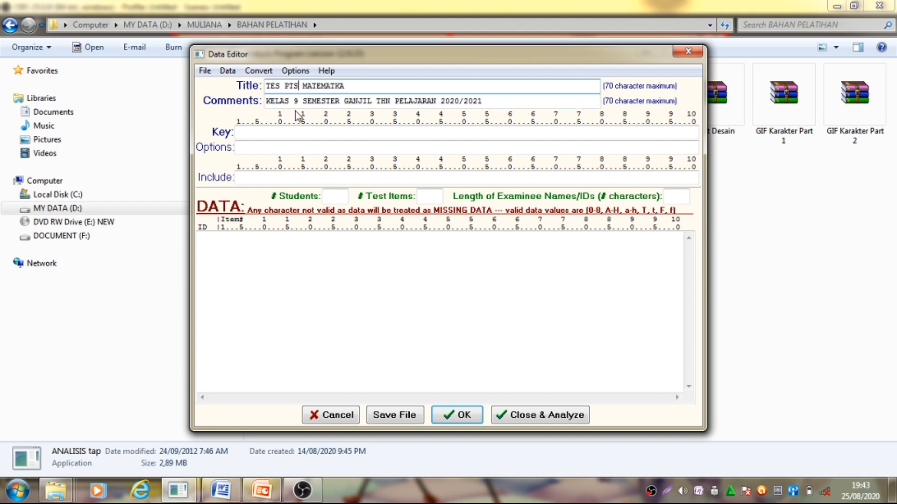
Enter the answer key ABCDAA and the option counts 444444 for the six test items.
{"action": "left_click", "coordinate": [260, 132]}
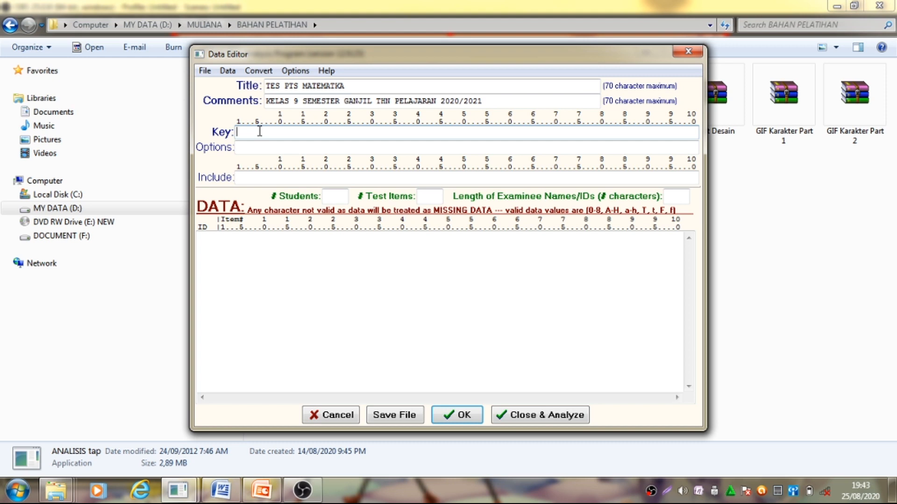
{"action": "type", "text": "ABCDAA"}
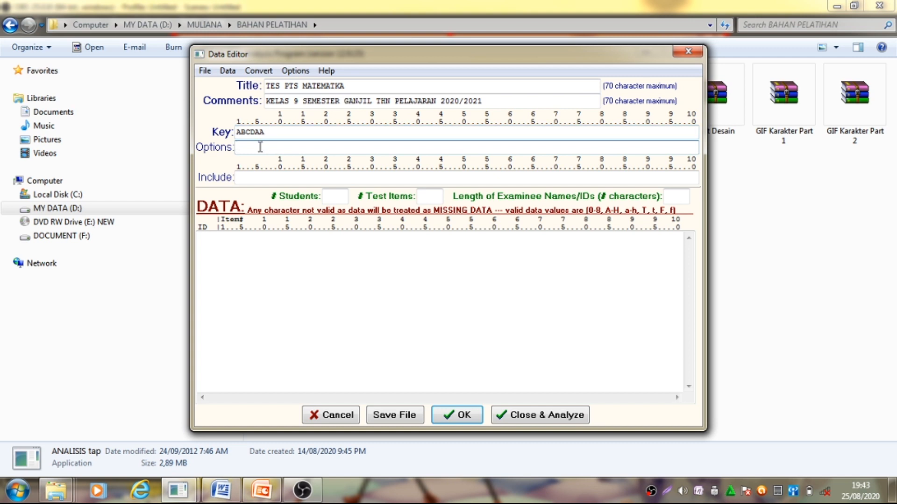
{"action": "type", "text": "44444"}
{"action": "left_click", "coordinate": [253, 180]}
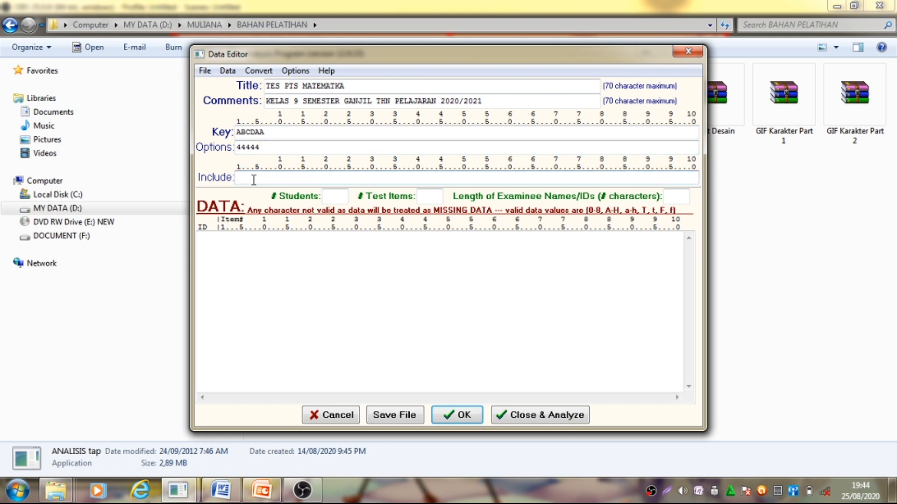
{"action": "left_click", "coordinate": [250, 148]}
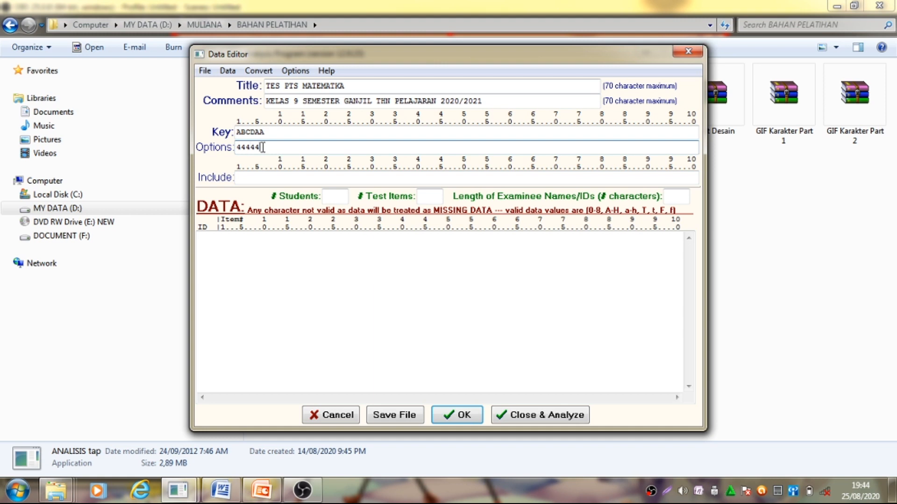
{"action": "type", "text": "4"}
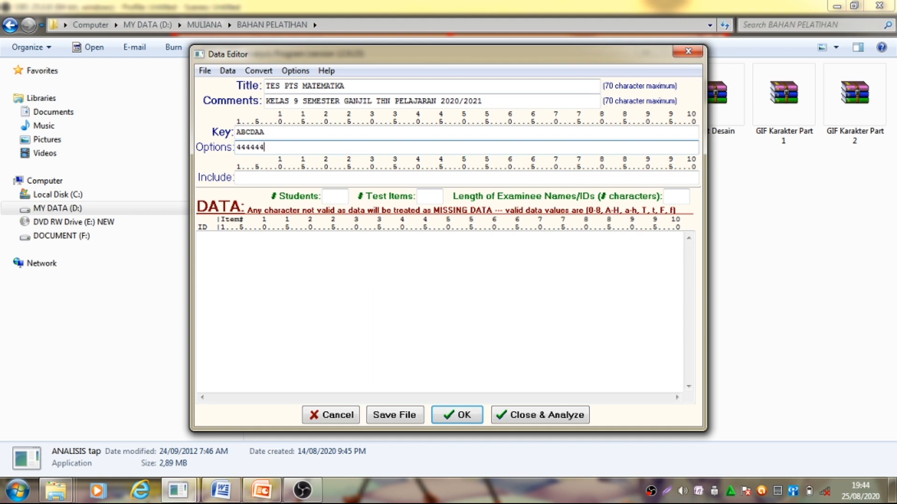
Mark all six items for inclusion in the analysis with YYYYYY.
{"action": "left_click", "coordinate": [248, 180]}
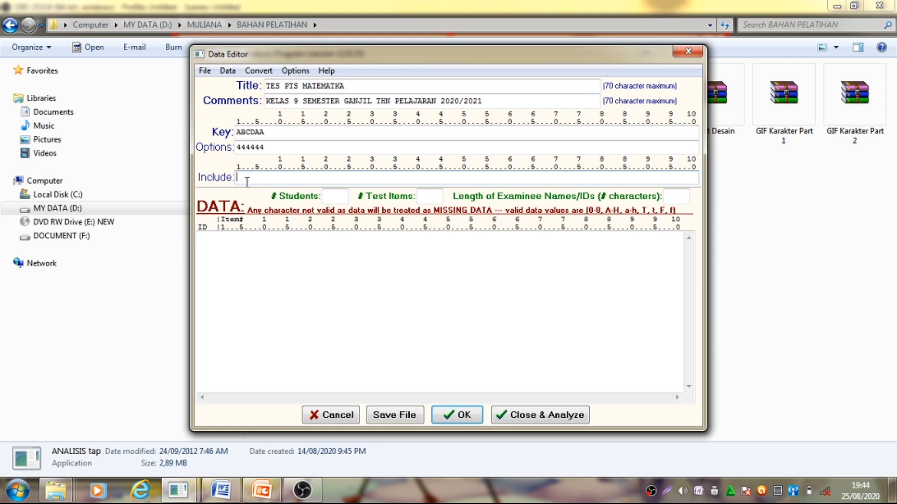
{"action": "type", "text": "YYYYYY"}
Set the number of students to 6 and the number of test items to 6.
{"action": "left_click", "coordinate": [336, 198]}
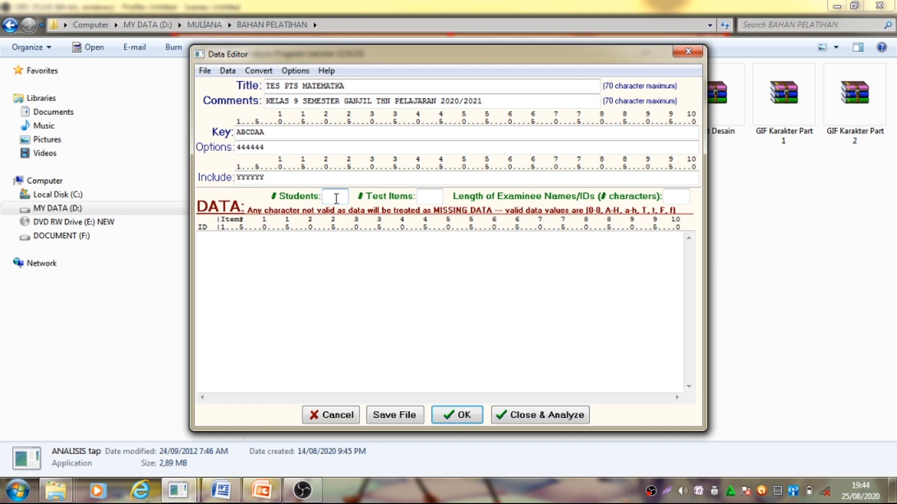
{"action": "type", "text": "6"}
{"action": "left_click", "coordinate": [433, 195]}
{"action": "left_click", "coordinate": [425, 196]}
{"action": "type", "text": "6"}
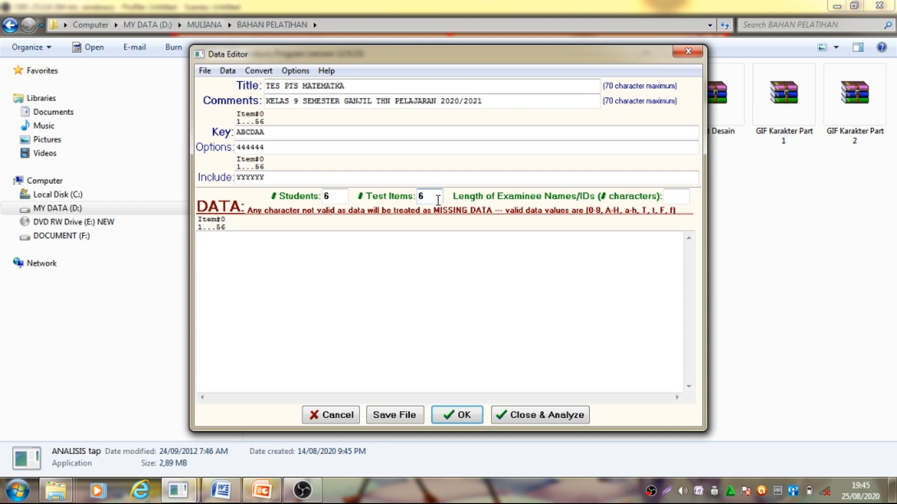
{"action": "left_click", "coordinate": [333, 198]}
Set the length of examinee names/IDs to 8 characters.
{"action": "left_click", "coordinate": [678, 200]}
{"action": "type", "text": "8"}
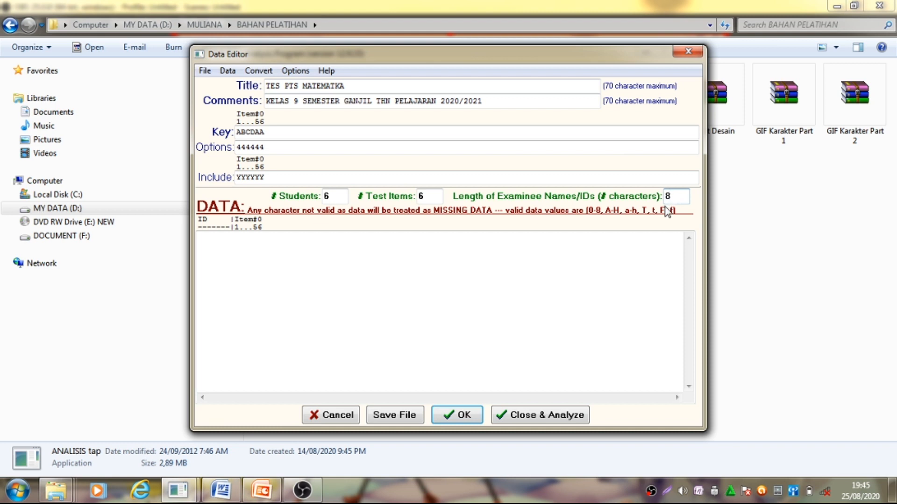
{"action": "key", "text": "BackSpace"}
{"action": "type", "text": "8"}
{"action": "left_click", "coordinate": [303, 491]}
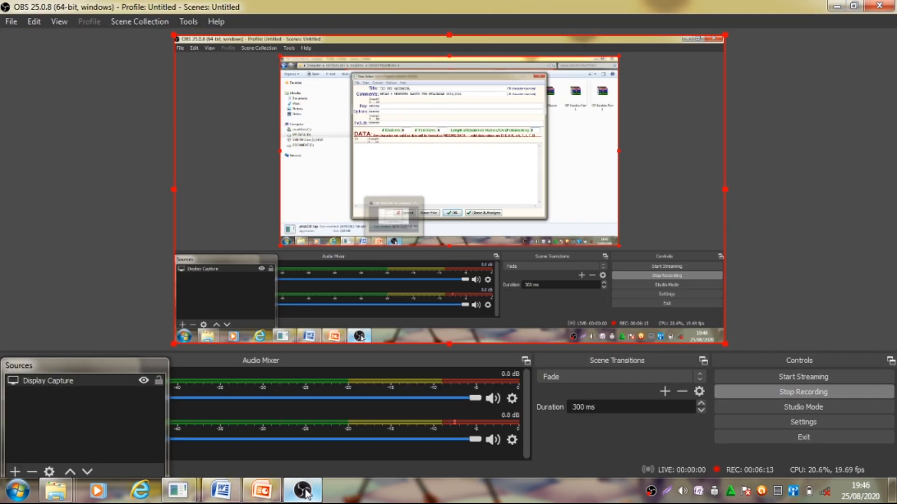